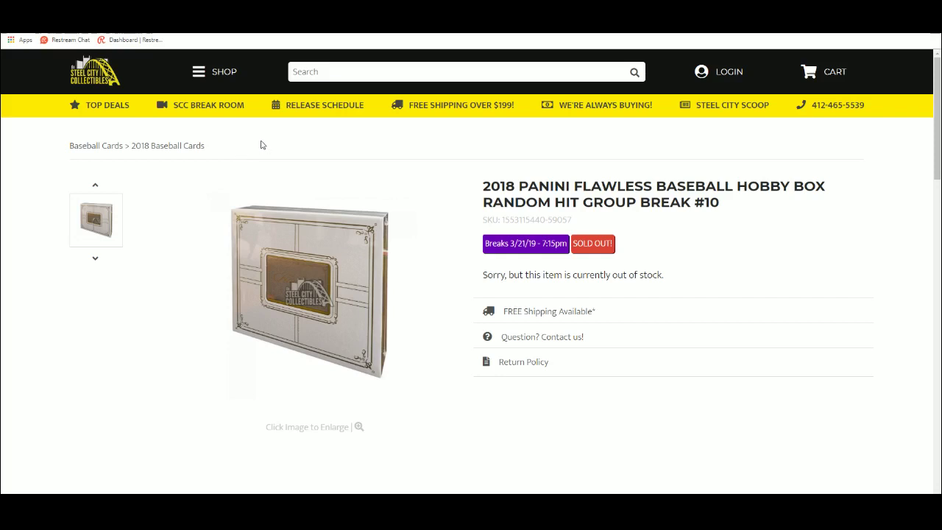
Copy the ten participant names in A1:A10 from the Excel sheet into the RANDOM.ORG List Randomizer's item field.
{"action": "key", "text": "ctrl+Tab"}
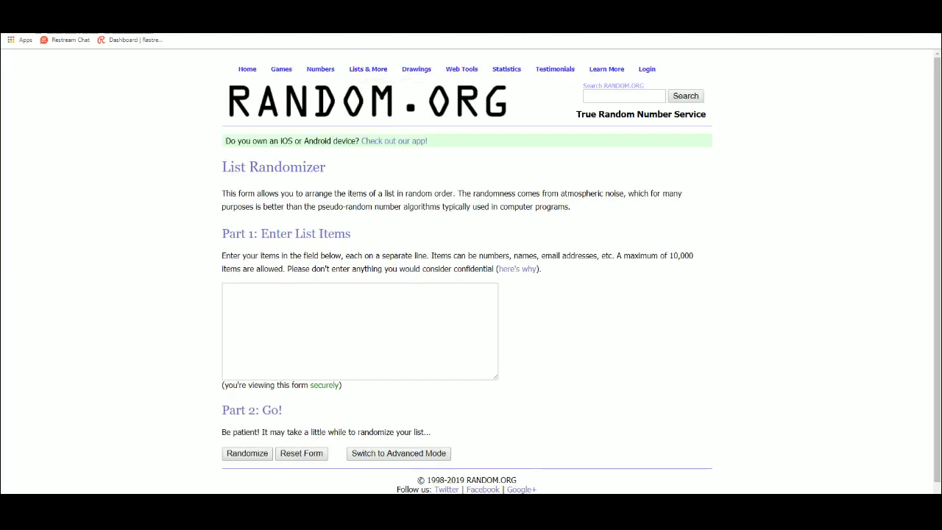
{"action": "key", "text": "alt+Tab"}
{"action": "left_click_drag", "start_coordinate": [232, 152], "coordinate": [234, 288]}
{"action": "key", "text": "ctrl+c"}
{"action": "right_click", "coordinate": [237, 289]}
{"action": "left_click", "coordinate": [279, 71]}
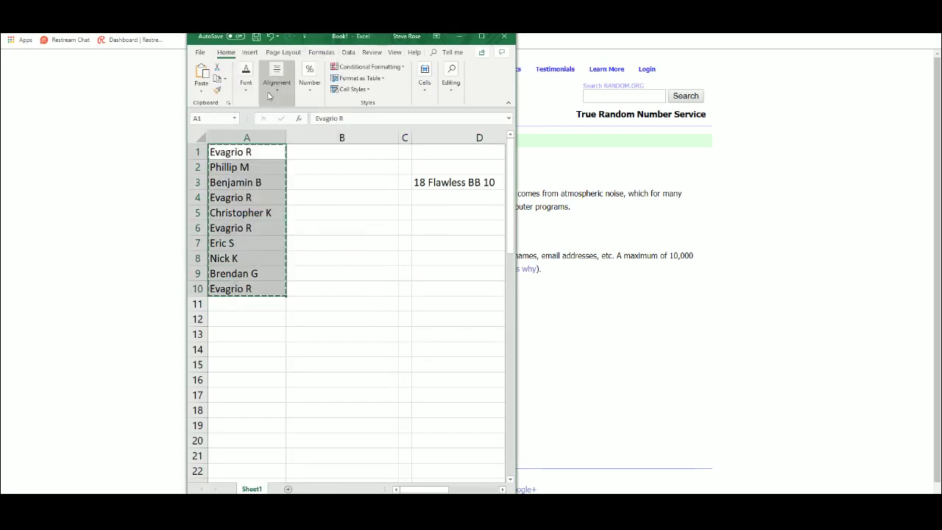
{"action": "left_click", "coordinate": [138, 270]}
{"action": "left_click", "coordinate": [239, 295]}
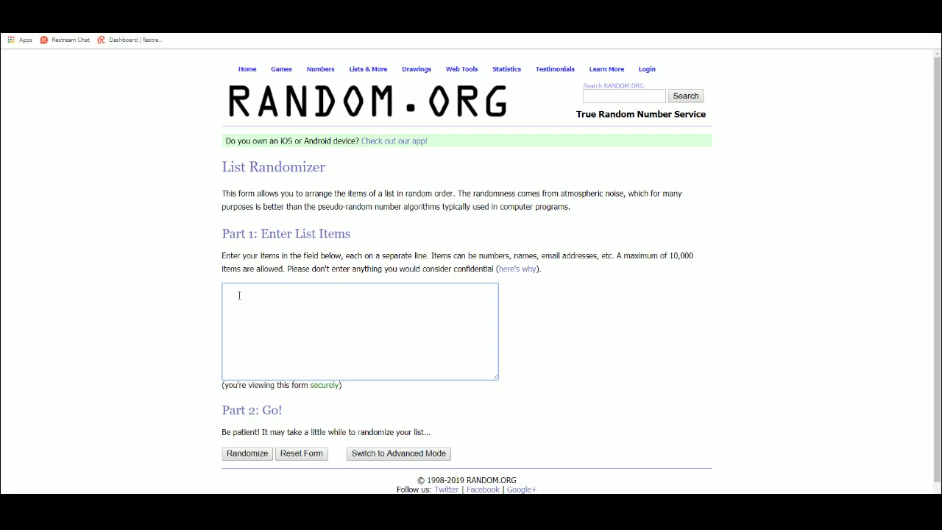
{"action": "key", "text": "ctrl+v"}
Randomize the list of participant names five times.
{"action": "left_click", "coordinate": [257, 452]}
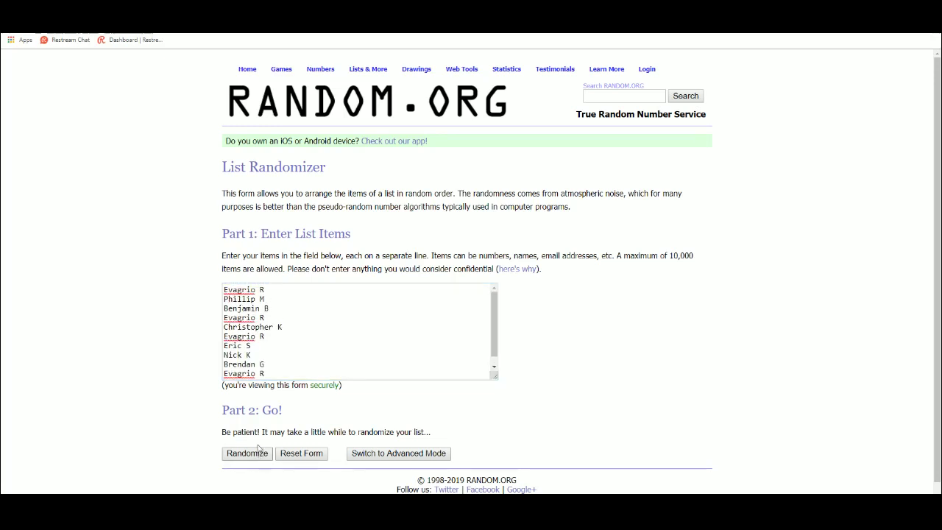
{"action": "left_click", "coordinate": [244, 377]}
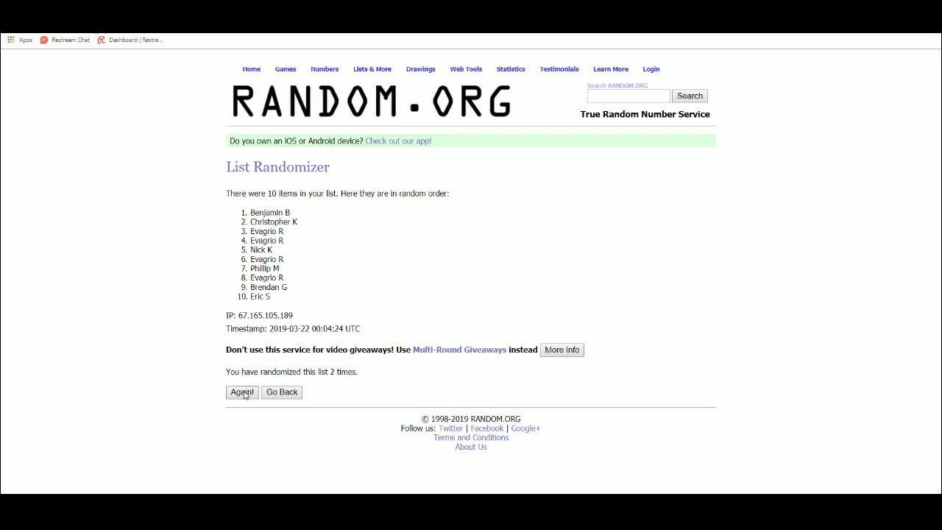
{"action": "left_click", "coordinate": [245, 394]}
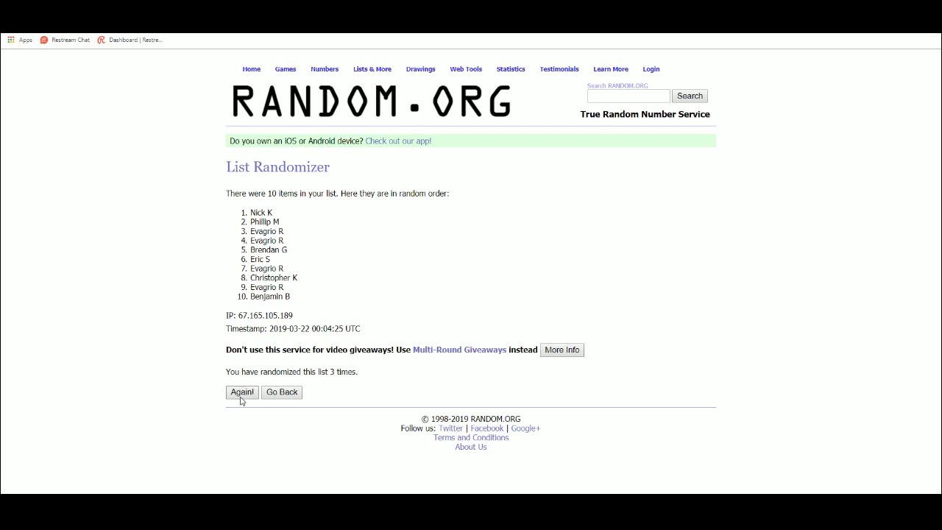
{"action": "left_click", "coordinate": [241, 397]}
{"action": "left_click", "coordinate": [242, 397]}
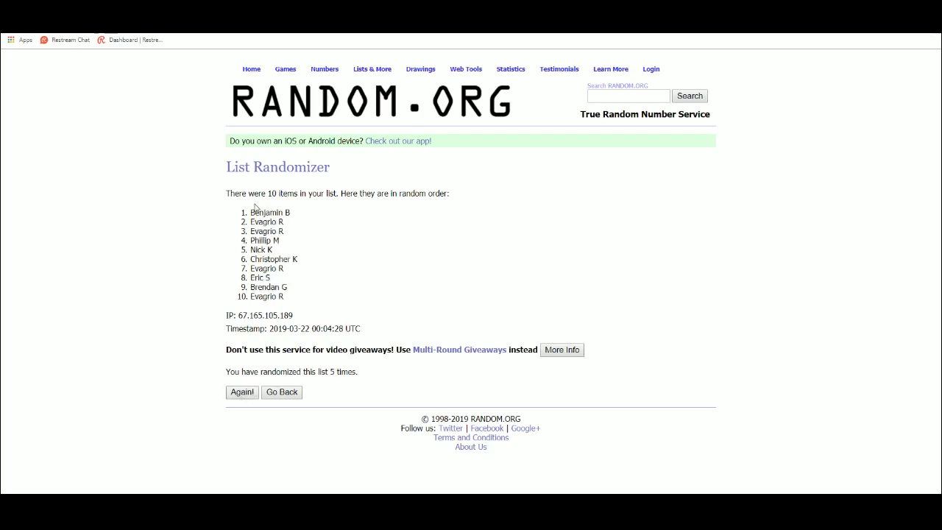
Copy the ten shuffled participant names, switch to Excel and clear the old names from A1:A10.
{"action": "left_click_drag", "start_coordinate": [251, 213], "coordinate": [298, 295]}
{"action": "right_click", "coordinate": [263, 287]}
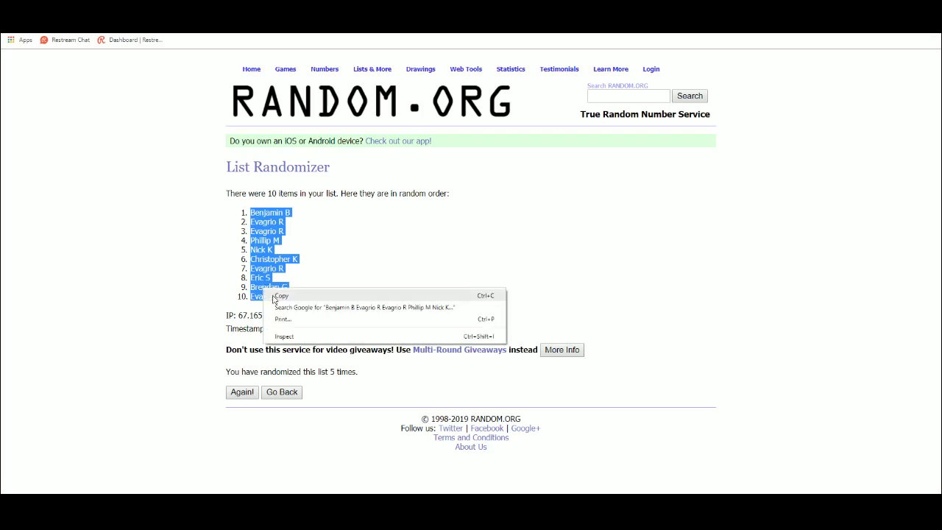
{"action": "left_click", "coordinate": [274, 295]}
{"action": "key", "text": "alt+Tab"}
{"action": "right_click", "coordinate": [259, 170]}
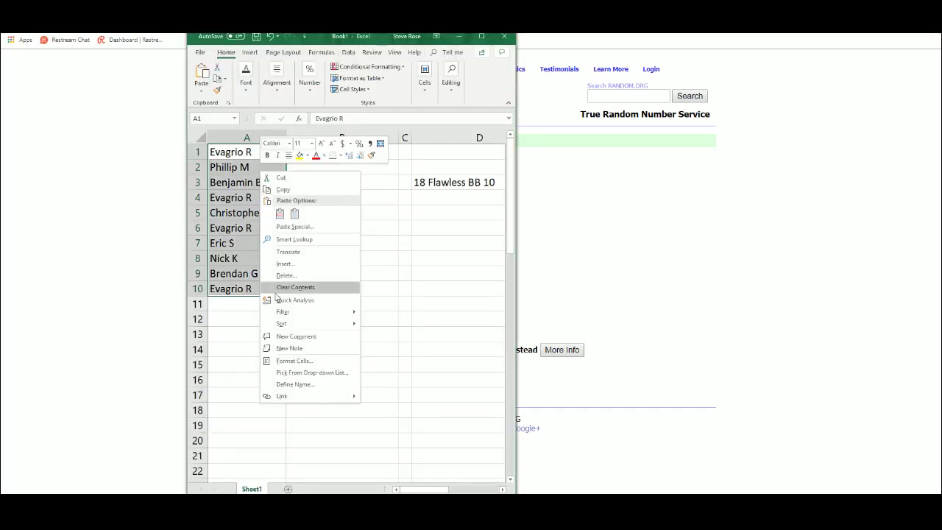
{"action": "left_click", "coordinate": [288, 287]}
Paste the shuffled participant names into column A starting at A1, using Paste Special as Text.
{"action": "left_click", "coordinate": [230, 153]}
{"action": "right_click", "coordinate": [229, 153]}
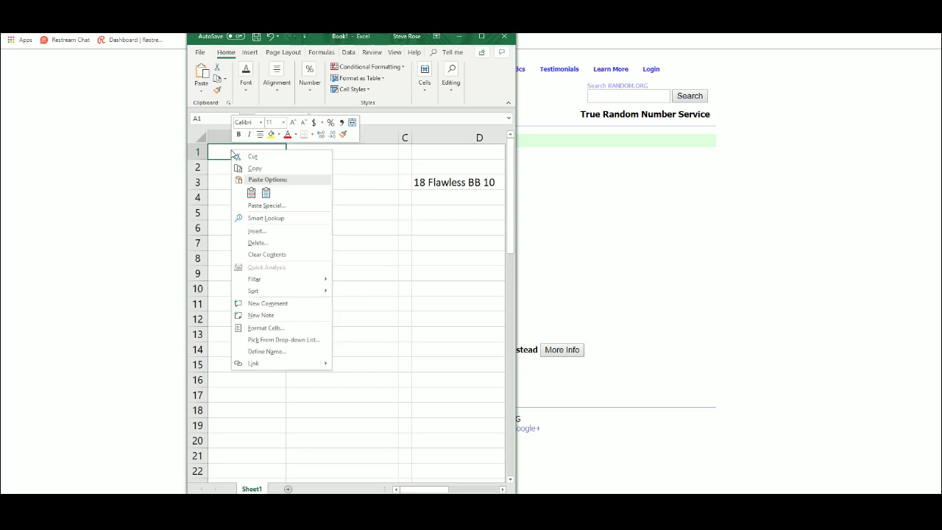
{"action": "left_click", "coordinate": [253, 204]}
{"action": "left_click", "coordinate": [197, 151]}
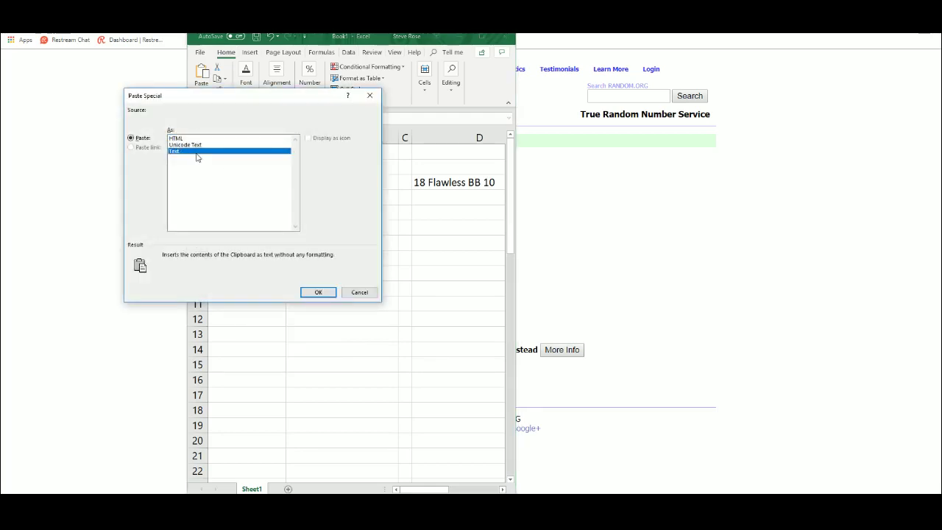
{"action": "left_click", "coordinate": [312, 292]}
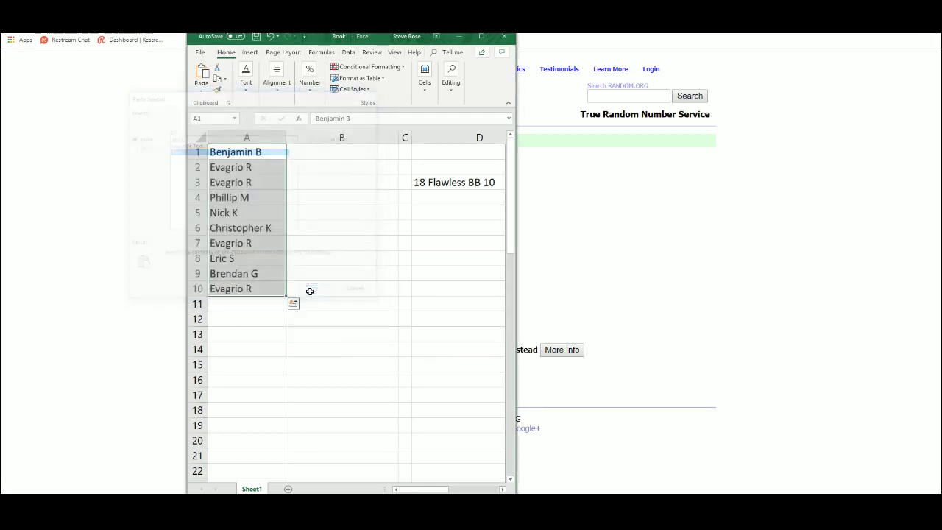
Enter the label "Brief Case :" in cell A13.
{"action": "left_click", "coordinate": [343, 151]}
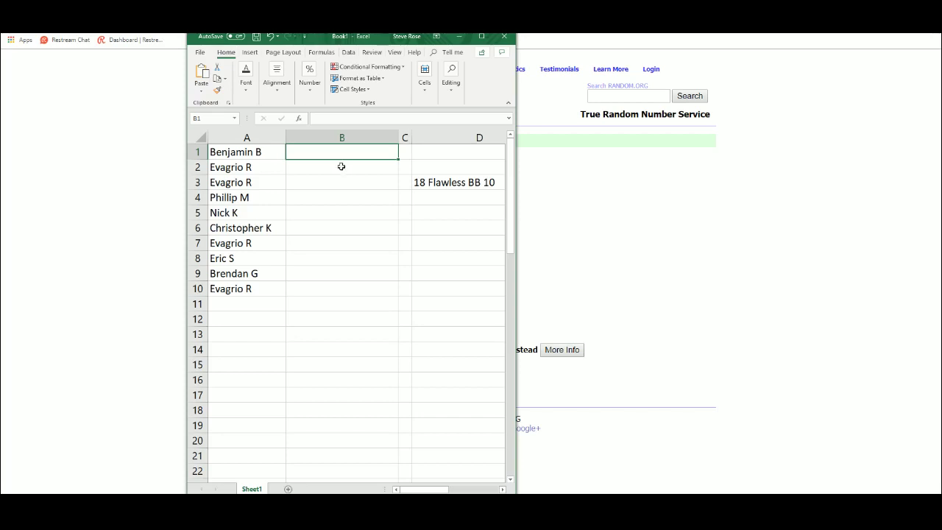
{"action": "left_click", "coordinate": [230, 330]}
{"action": "type", "text": "Brief Ca"}
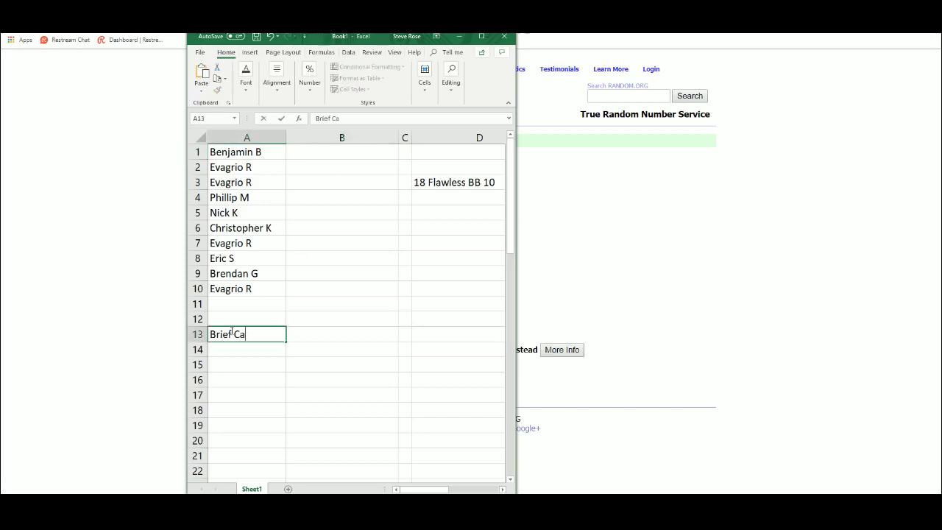
{"action": "type", "text": "se :"}
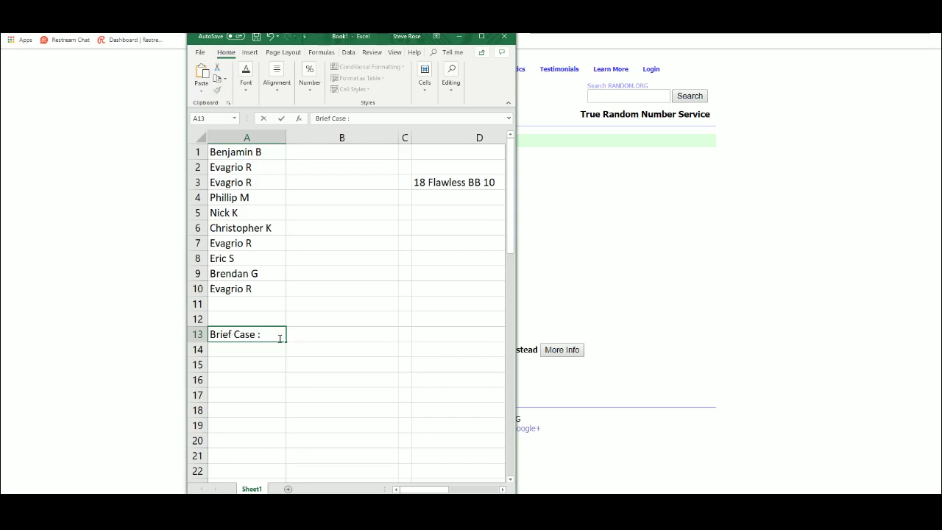
{"action": "left_click", "coordinate": [310, 149]}
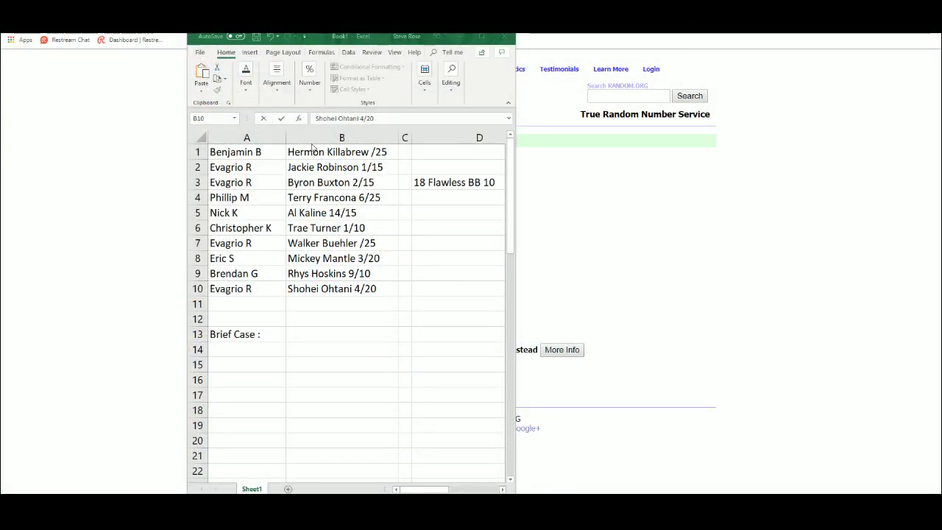
Copy the ten cards in B1:B10 into a fresh List Randomizer form on RANDOM.ORG.
{"action": "left_click_drag", "start_coordinate": [312, 148], "coordinate": [315, 285]}
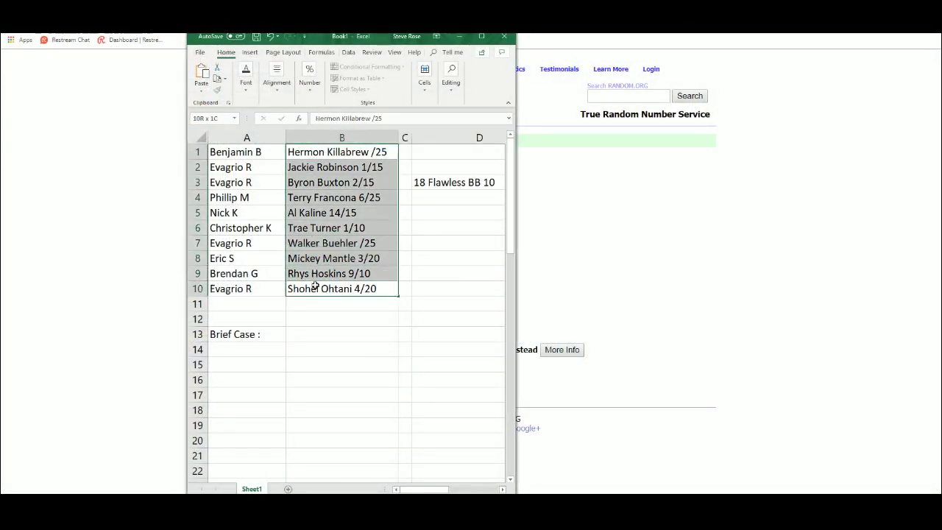
{"action": "right_click", "coordinate": [315, 286]}
{"action": "left_click", "coordinate": [346, 71]}
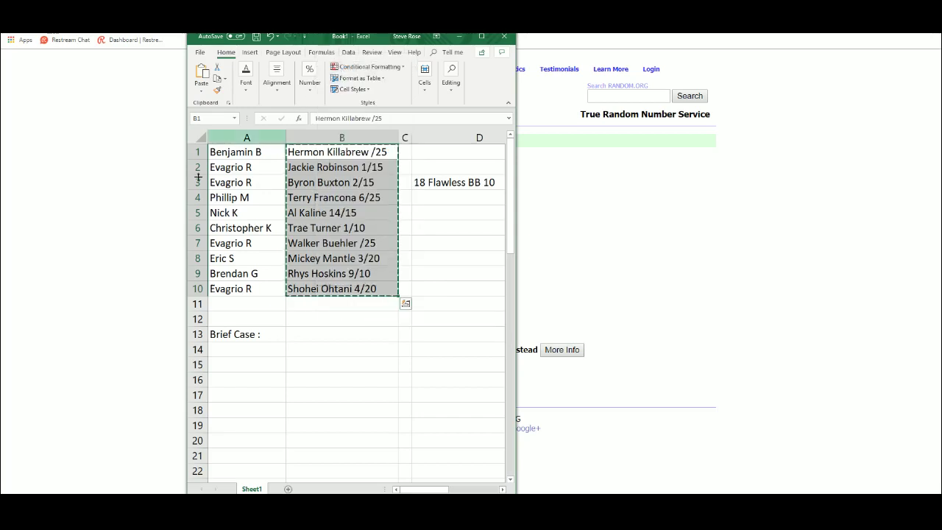
{"action": "left_click", "coordinate": [116, 244]}
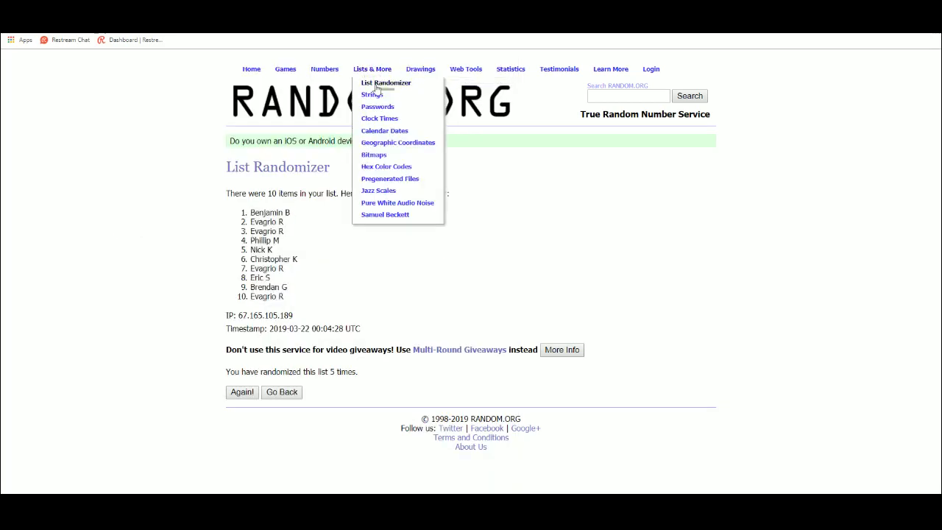
{"action": "left_click", "coordinate": [377, 85]}
{"action": "left_click", "coordinate": [234, 287]}
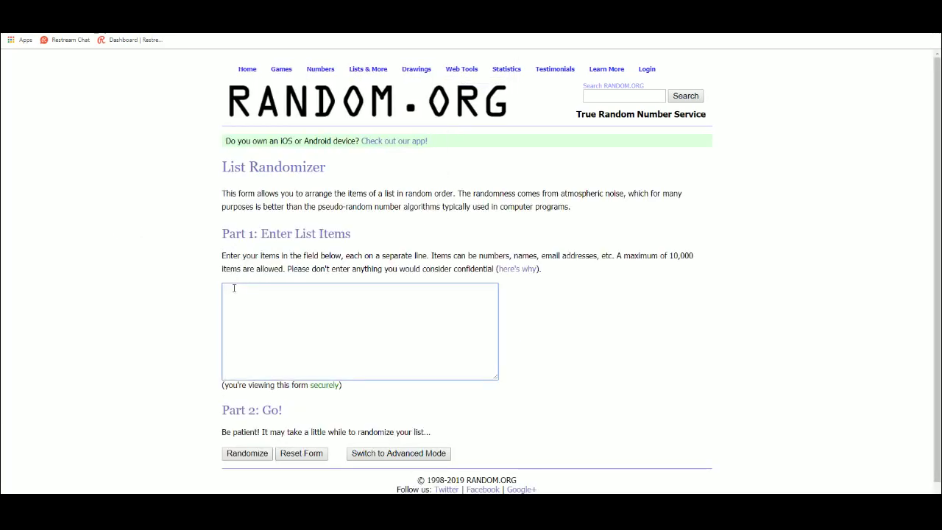
{"action": "key", "text": "ctrl+v"}
{"action": "scroll", "coordinate": [353, 331], "scroll_direction": "up", "scroll_amount": 1}
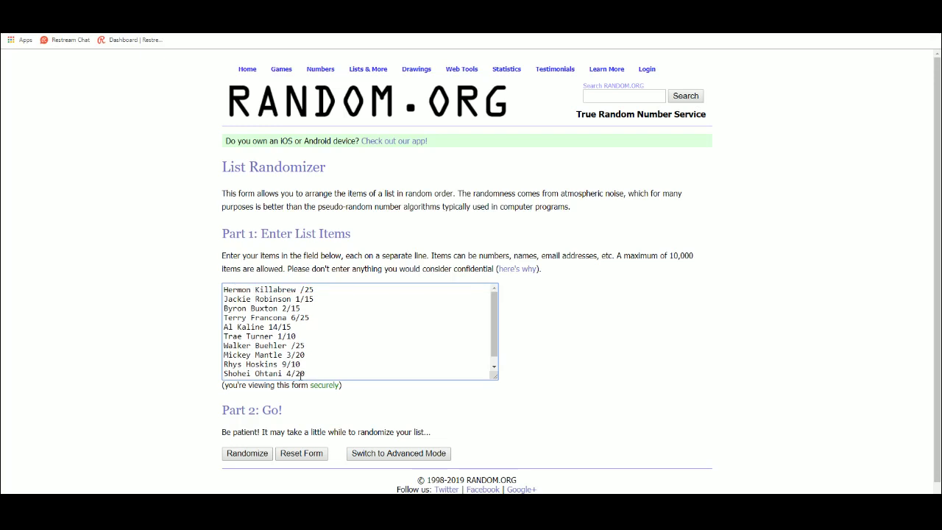
Randomize the list of cards five times.
{"action": "left_click", "coordinate": [250, 458]}
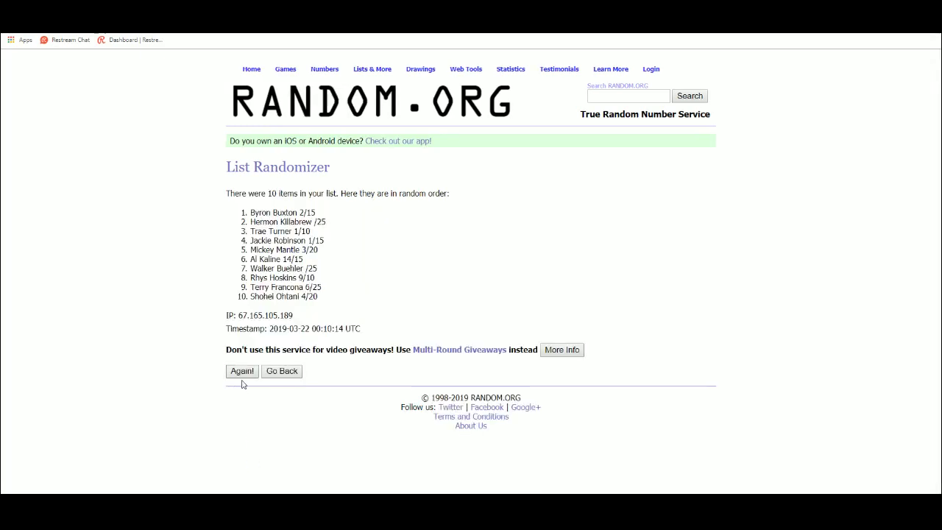
{"action": "left_click", "coordinate": [242, 371]}
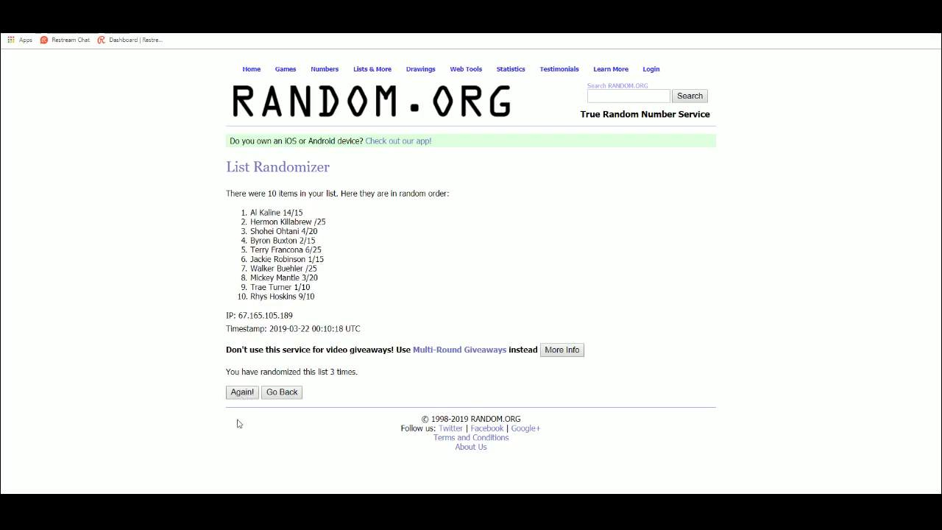
{"action": "key", "text": "Return"}
{"action": "left_click", "coordinate": [241, 394]}
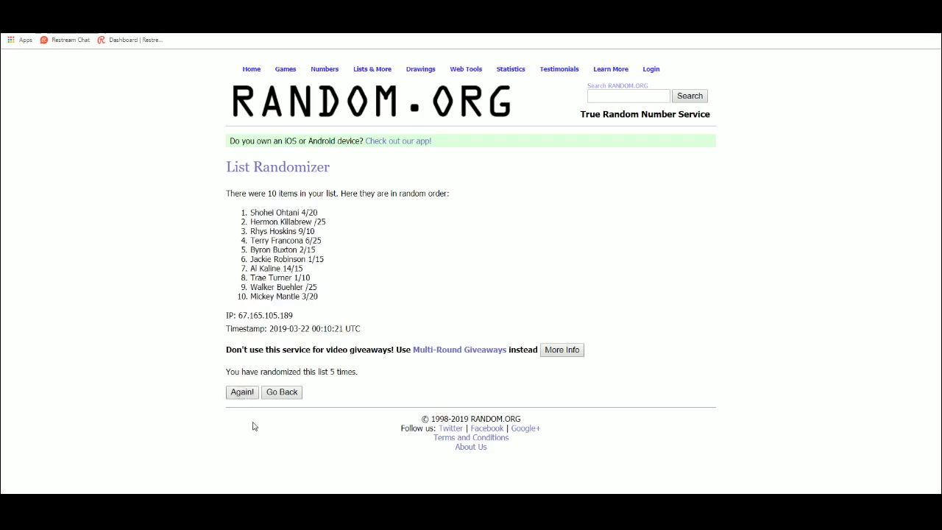
Copy the ten shuffled cards, switch to Excel and clear the old card list from B1:B10.
{"action": "left_click_drag", "start_coordinate": [276, 213], "coordinate": [321, 296]}
{"action": "right_click", "coordinate": [280, 274]}
{"action": "left_click", "coordinate": [296, 283]}
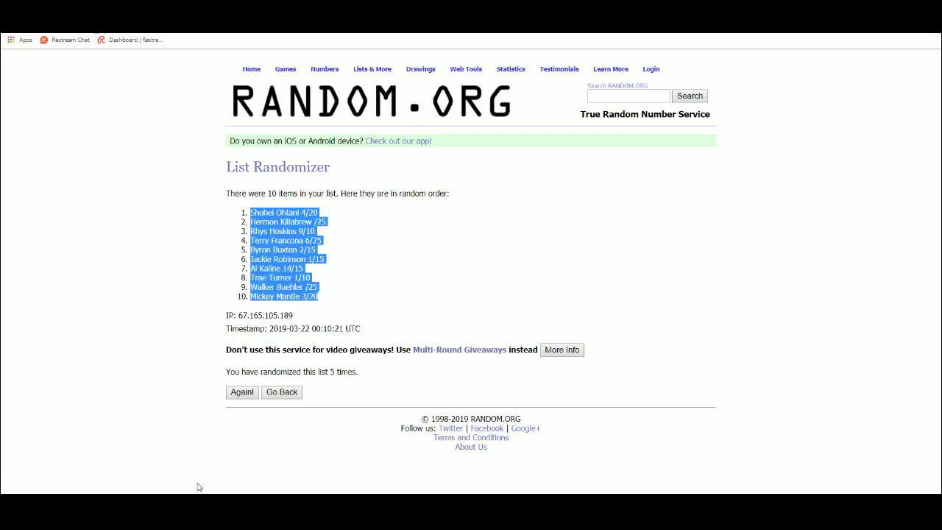
{"action": "left_click", "coordinate": [199, 487]}
{"action": "left_click_drag", "start_coordinate": [342, 152], "coordinate": [398, 294]}
{"action": "right_click", "coordinate": [329, 247]}
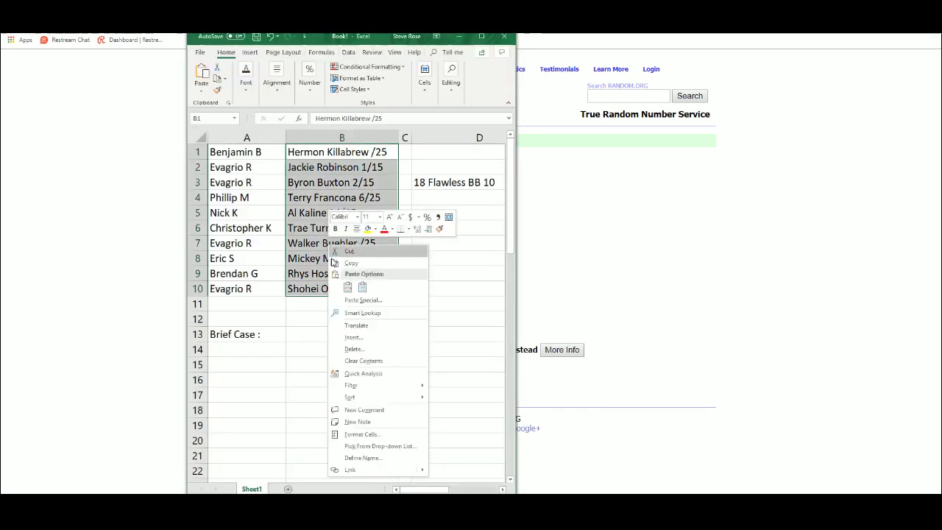
{"action": "left_click", "coordinate": [344, 361]}
Paste the shuffled cards into column B starting at B1, using Paste Special as Text.
{"action": "left_click", "coordinate": [319, 151]}
{"action": "right_click", "coordinate": [318, 151]}
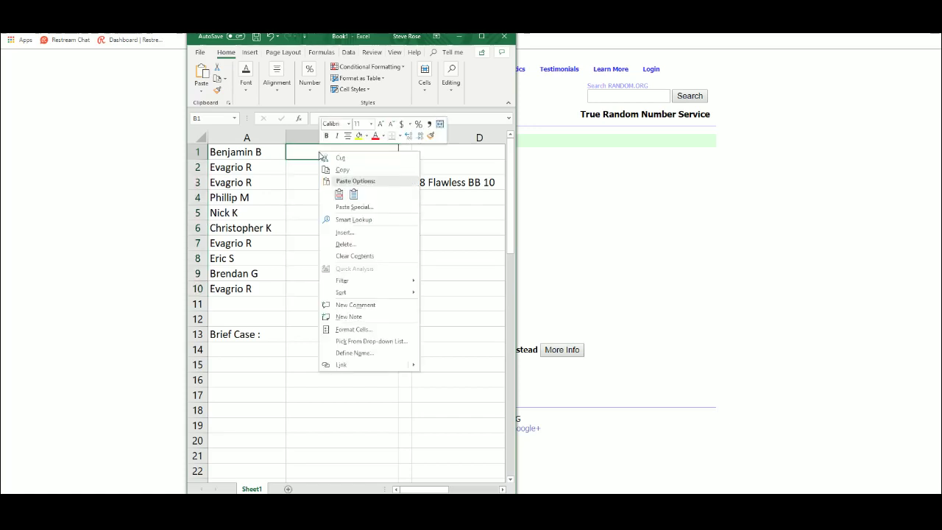
{"action": "left_click", "coordinate": [343, 208]}
{"action": "left_click", "coordinate": [268, 159]}
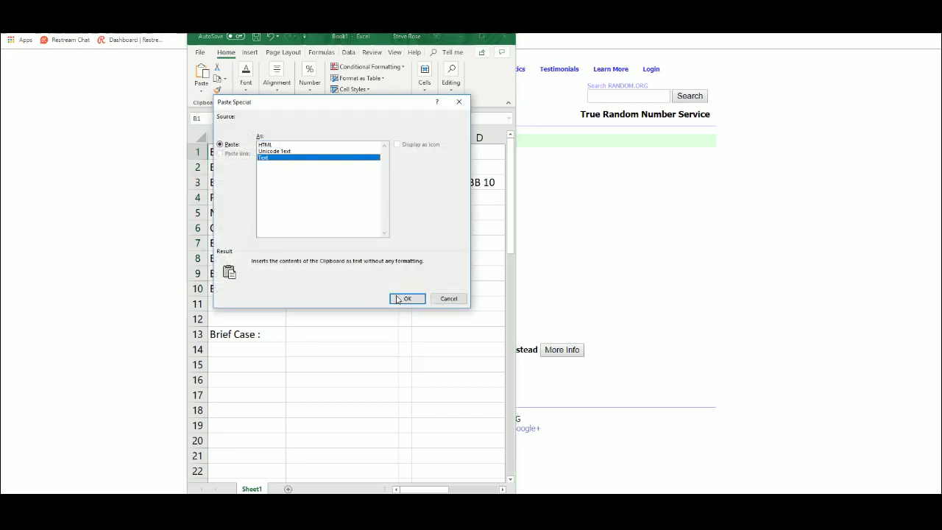
{"action": "left_click", "coordinate": [407, 298]}
Review the card matched to each participant, row by row from B1 to B10.
{"action": "left_click", "coordinate": [381, 152]}
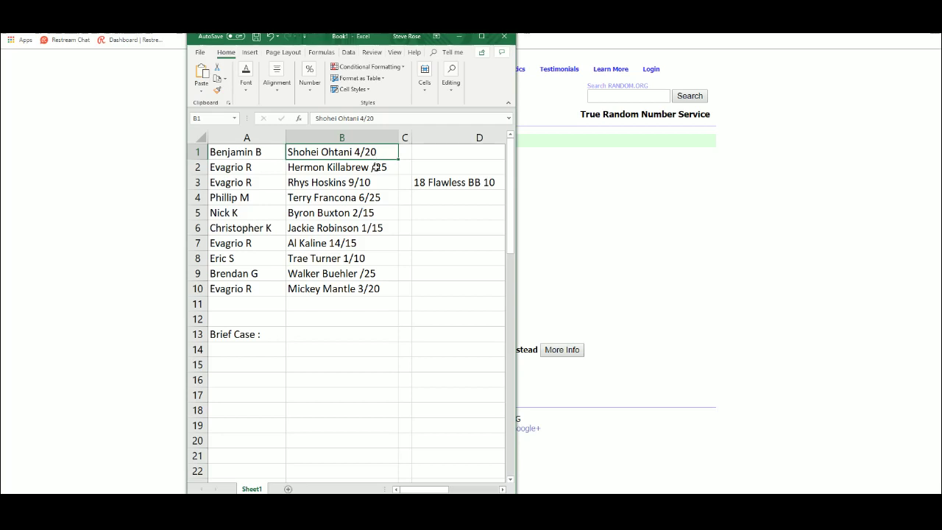
{"action": "left_click", "coordinate": [376, 167]}
{"action": "left_click", "coordinate": [367, 179]}
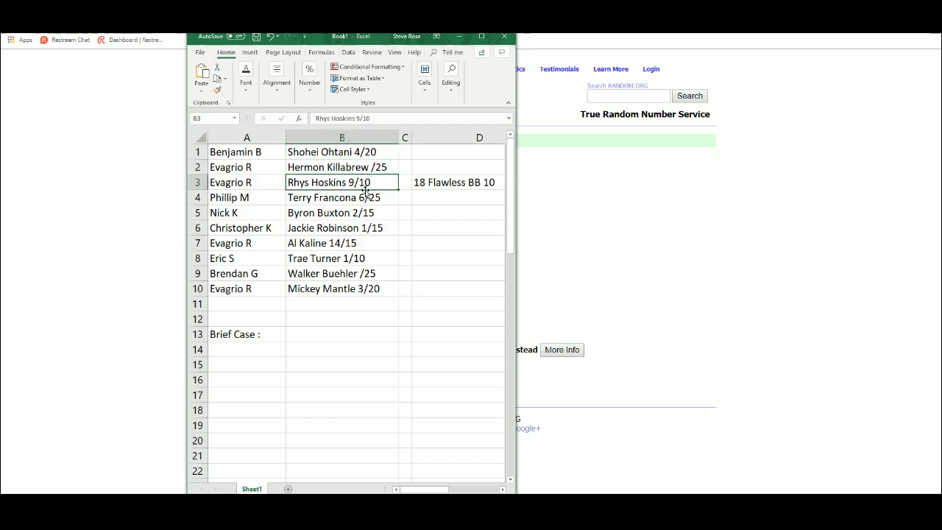
{"action": "left_click", "coordinate": [360, 200]}
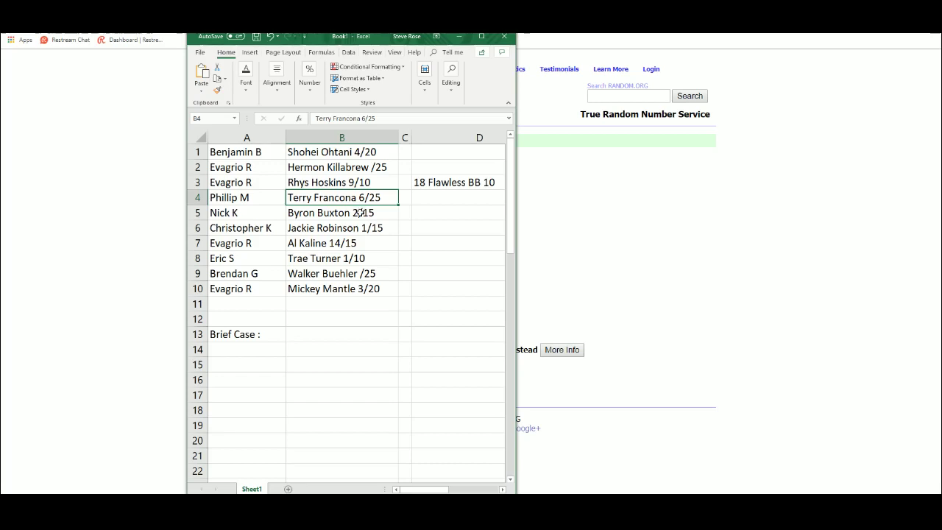
{"action": "left_click", "coordinate": [361, 213]}
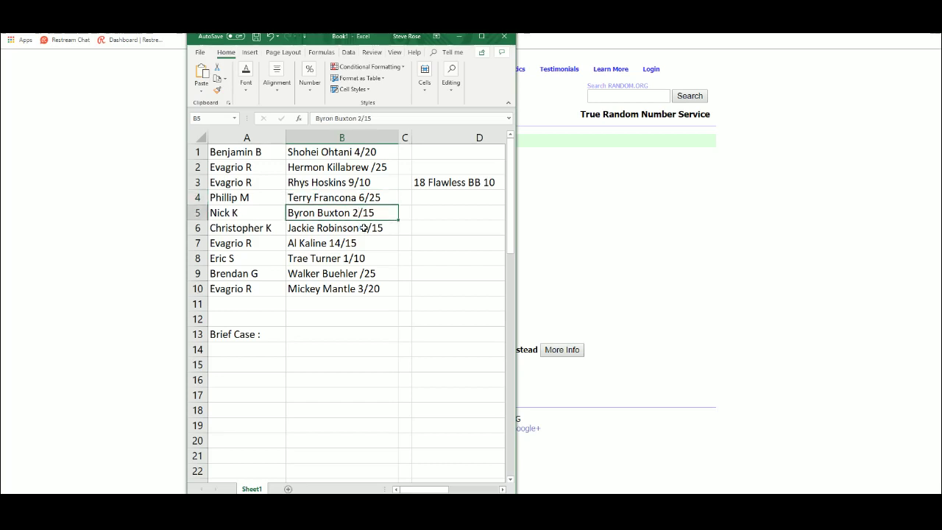
{"action": "left_click", "coordinate": [363, 228]}
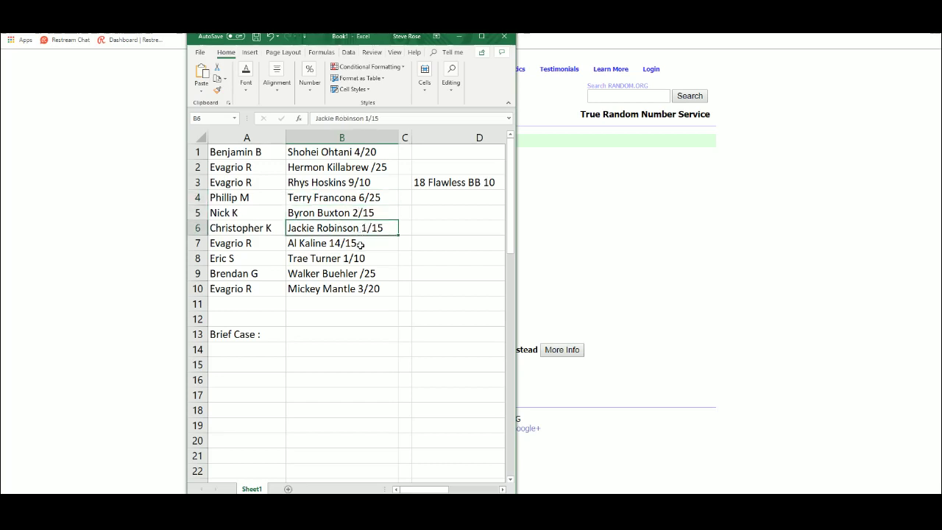
{"action": "left_click", "coordinate": [360, 245]}
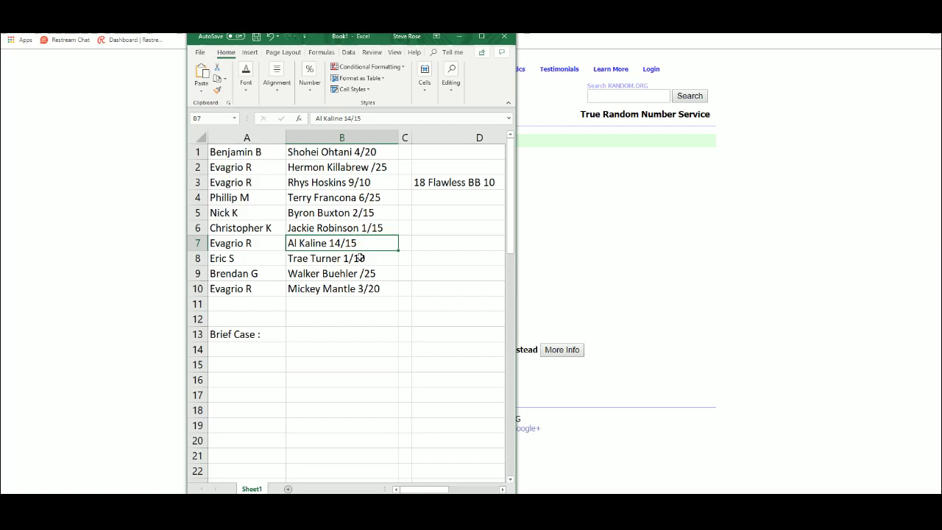
{"action": "left_click", "coordinate": [360, 258]}
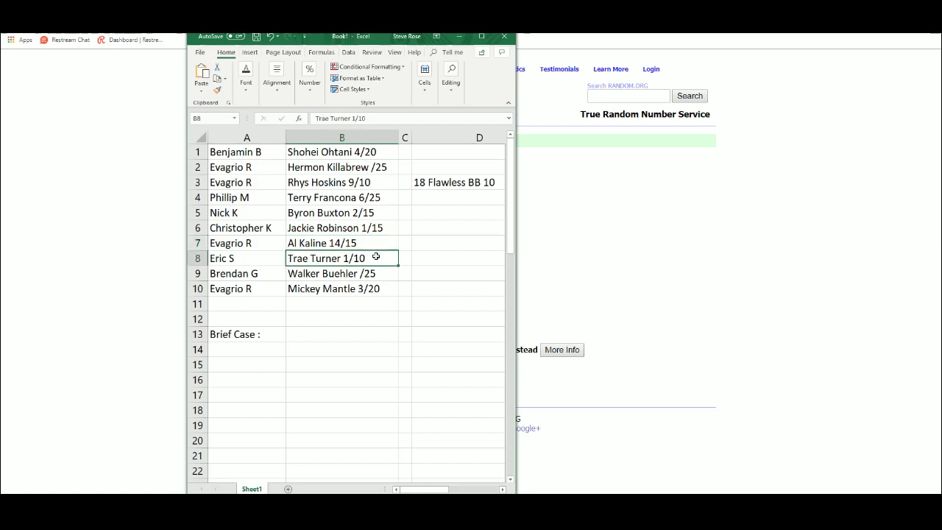
{"action": "left_click", "coordinate": [369, 271]}
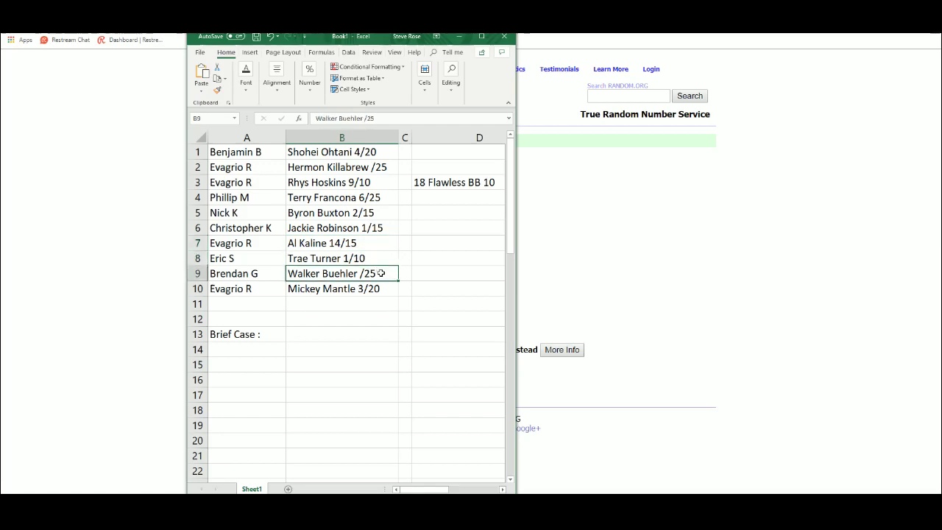
{"action": "left_click", "coordinate": [383, 289]}
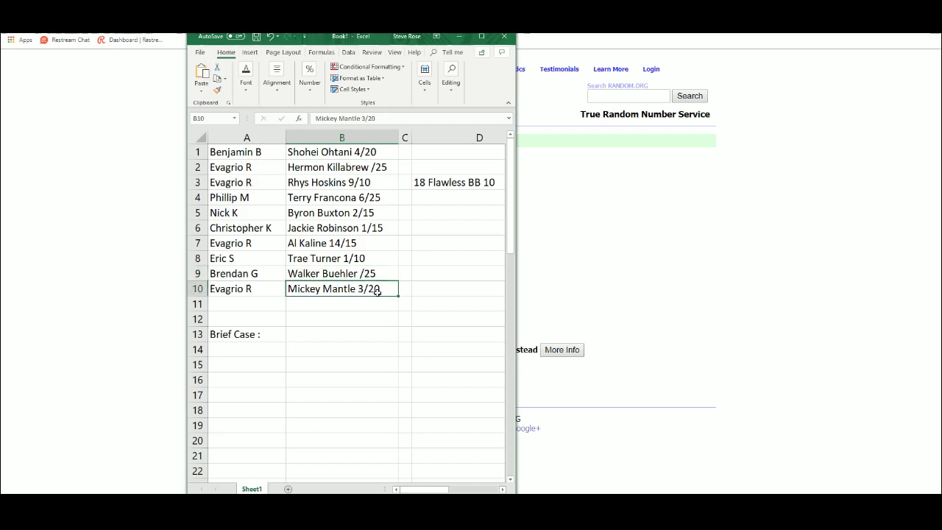
Copy the ten participant names in A1:A10 into a fresh List Randomizer form on RANDOM.ORG for the Brief Case draw.
{"action": "left_click", "coordinate": [264, 334]}
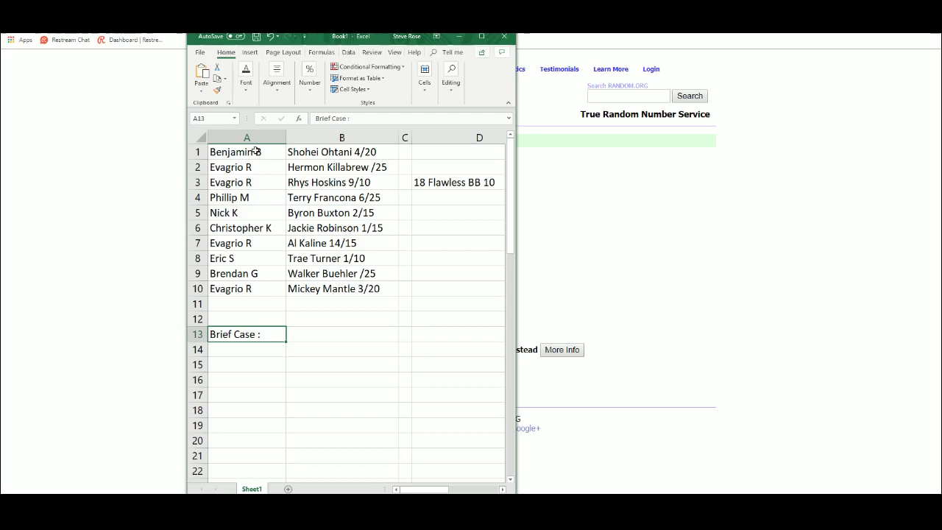
{"action": "left_click_drag", "start_coordinate": [253, 152], "coordinate": [249, 286]}
{"action": "right_click", "coordinate": [250, 285]}
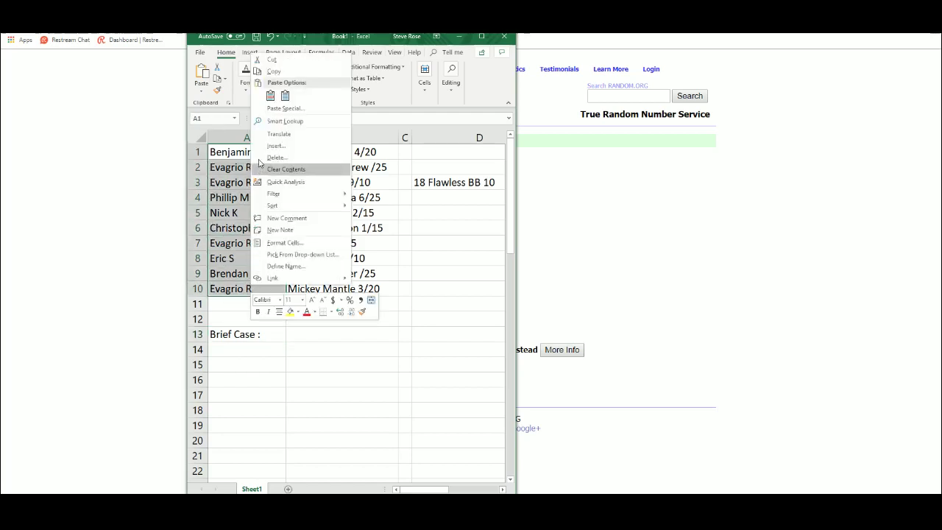
{"action": "left_click", "coordinate": [285, 75]}
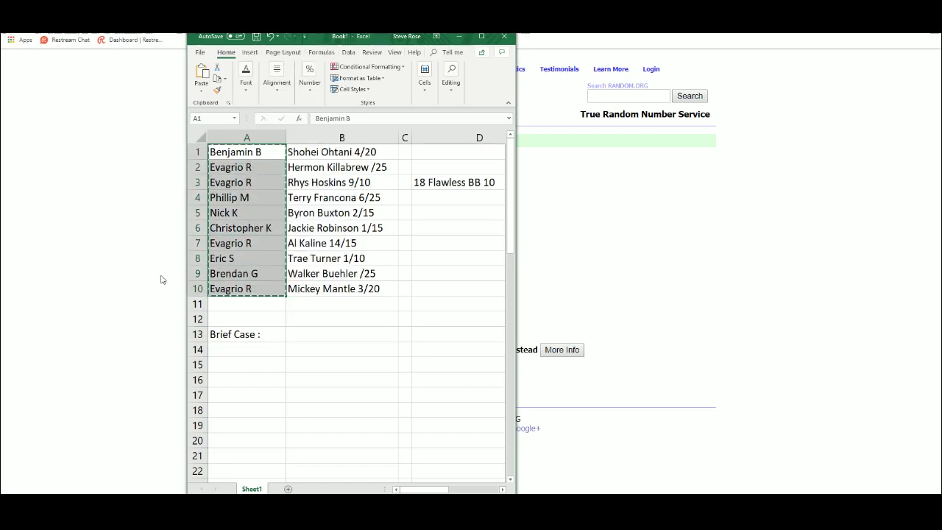
{"action": "key", "text": "alt+Tab"}
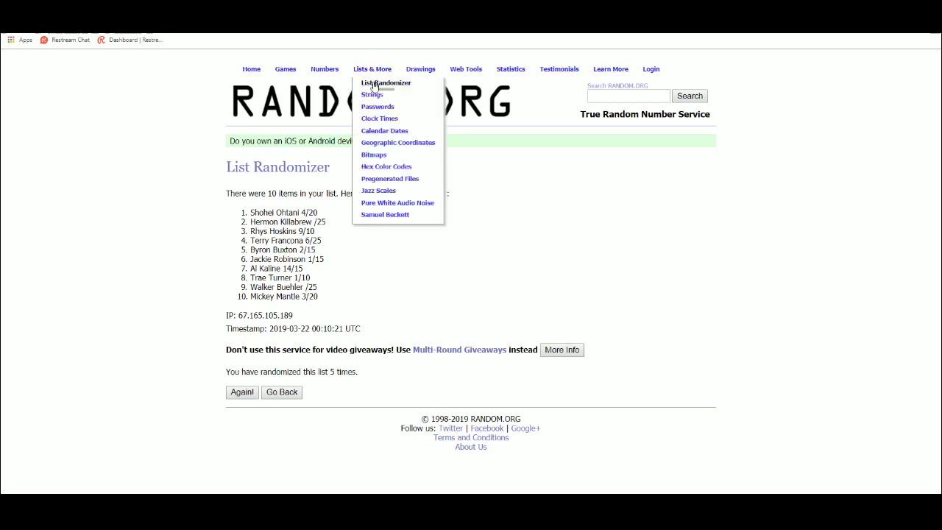
{"action": "left_click", "coordinate": [376, 83]}
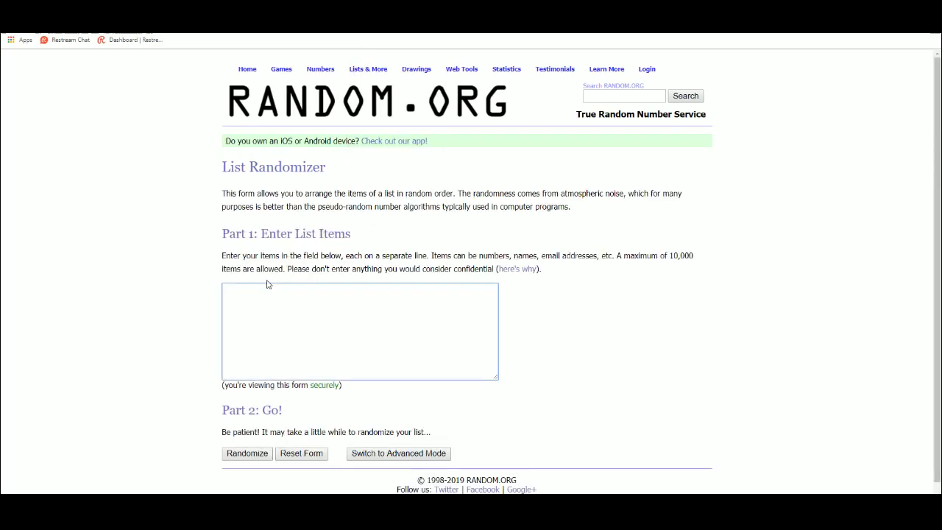
{"action": "key", "text": "ctrl+v"}
{"action": "scroll", "coordinate": [268, 295], "scroll_direction": "up", "scroll_amount": 2}
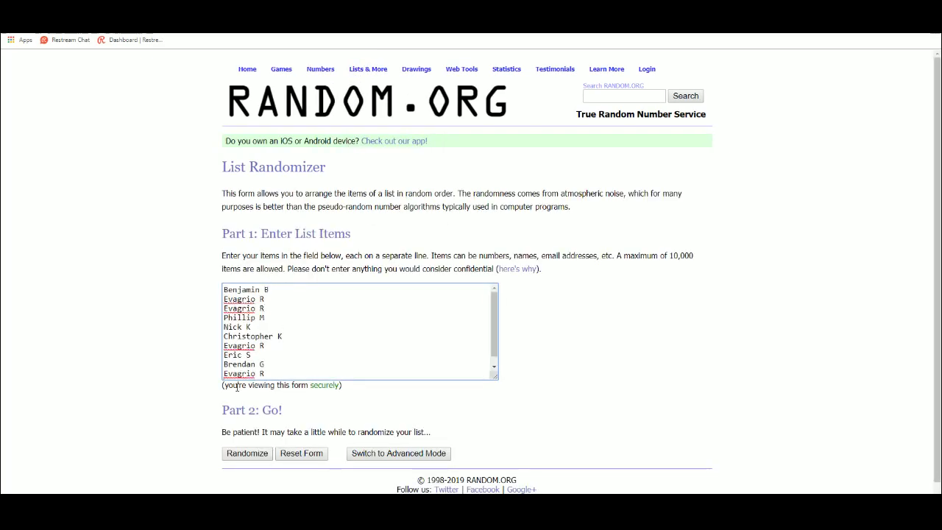
Randomize the list of participants five times.
{"action": "left_click", "coordinate": [247, 454]}
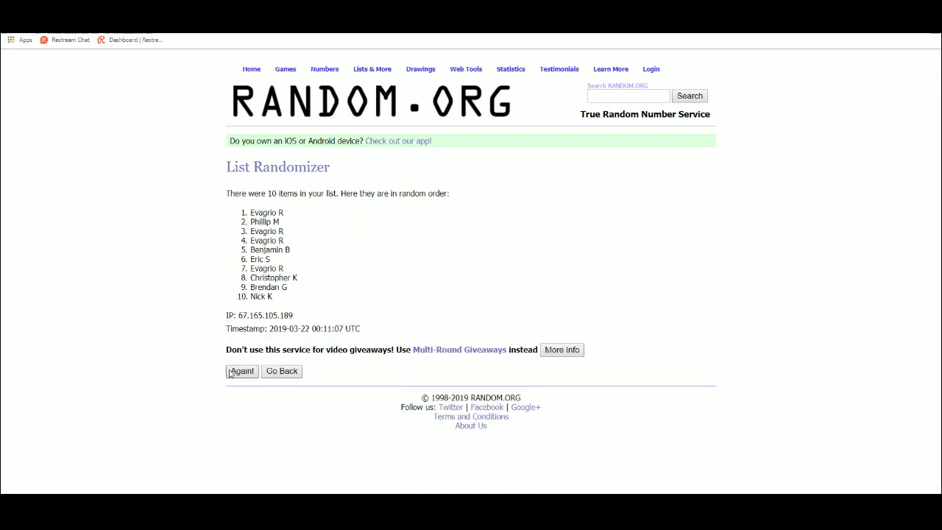
{"action": "left_click", "coordinate": [231, 376]}
{"action": "left_click", "coordinate": [241, 393]}
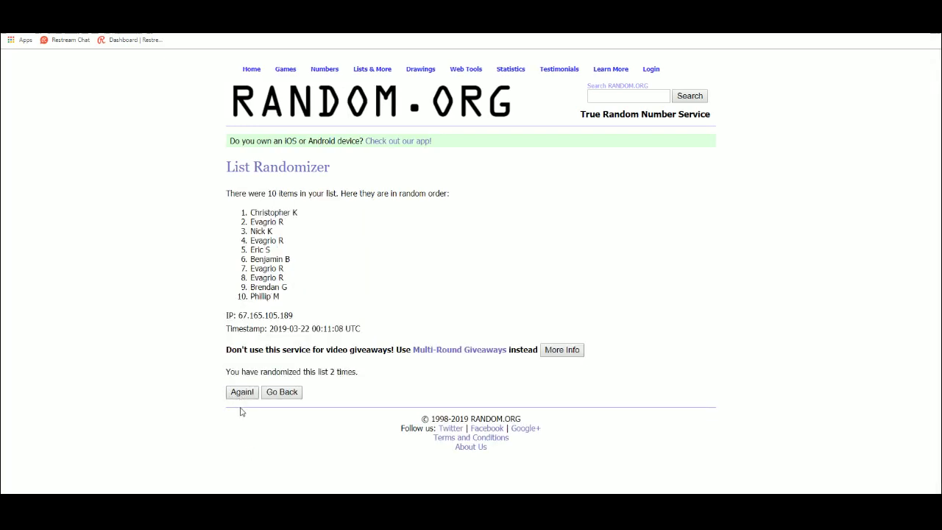
{"action": "left_click", "coordinate": [243, 396]}
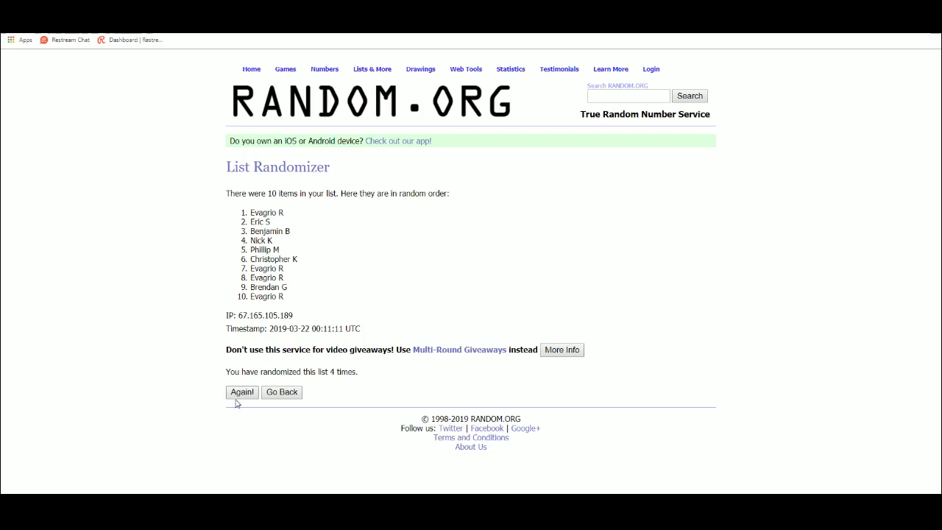
{"action": "left_click", "coordinate": [239, 394]}
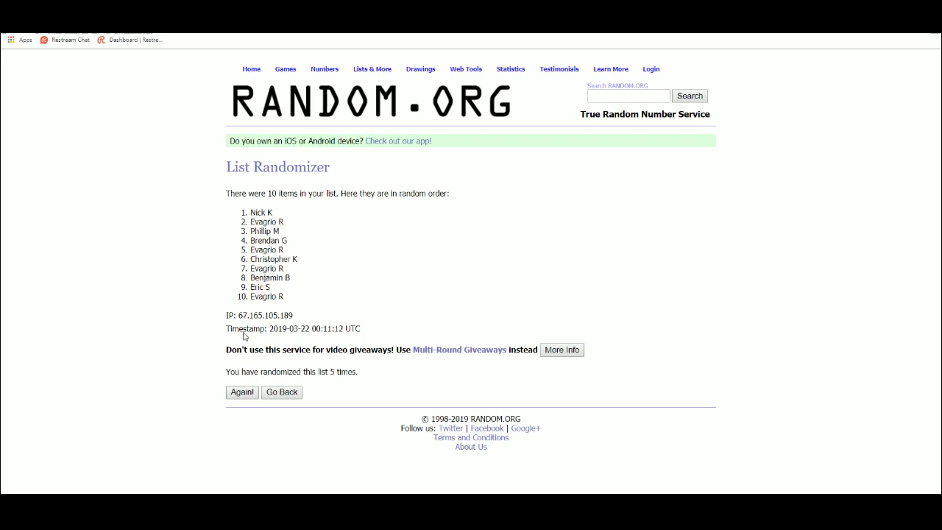
Switch to Excel and enter the name of the participant ranked first in the shuffled list in B13, beside the Brief Case label.
{"action": "triple_click", "coordinate": [274, 214]}
{"action": "key", "text": "alt+Tab"}
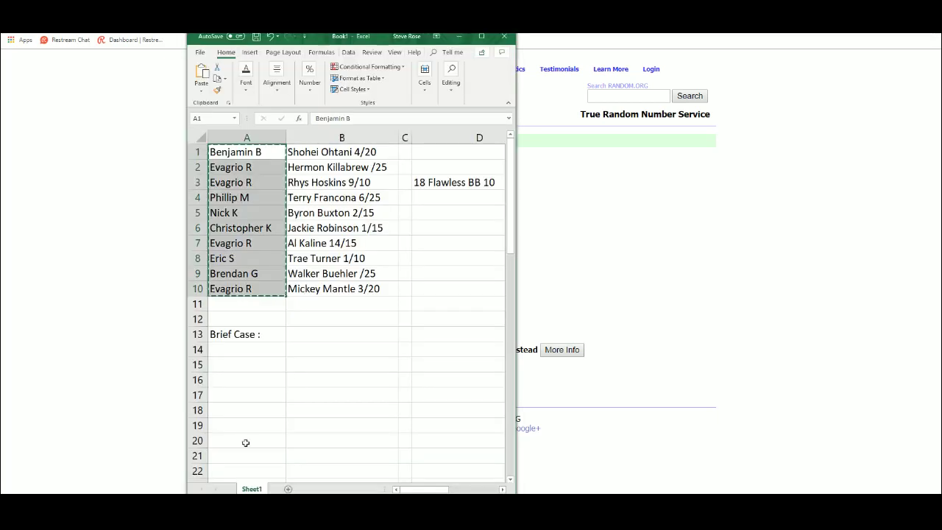
{"action": "left_click", "coordinate": [309, 336]}
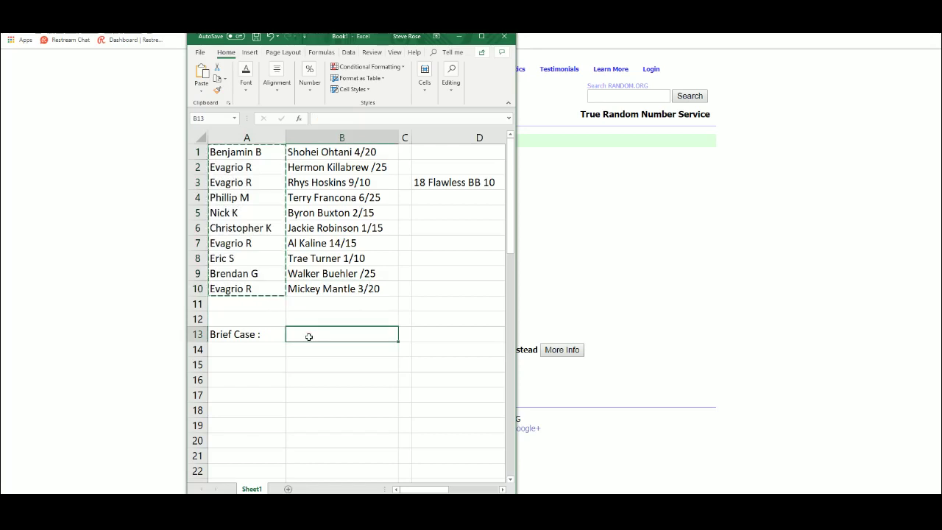
{"action": "type", "text": "Nick K"}
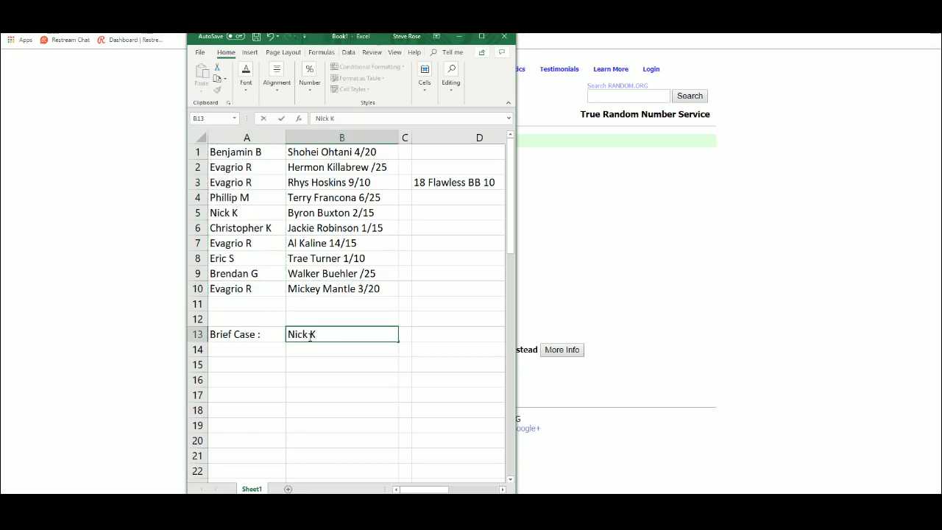
Print the sheet with the participant and card matches and the Brief Case winner.
{"action": "left_click", "coordinate": [200, 53]}
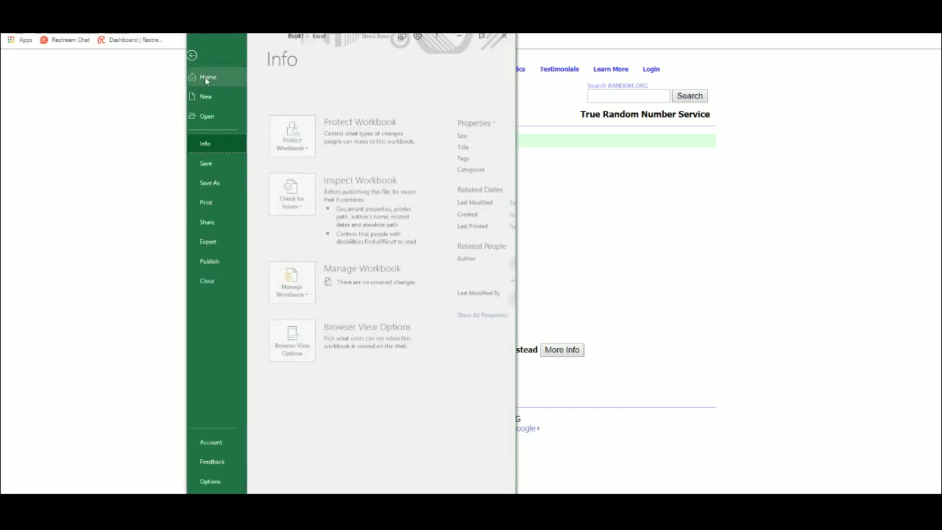
{"action": "left_click", "coordinate": [214, 202]}
{"action": "left_click", "coordinate": [298, 116]}
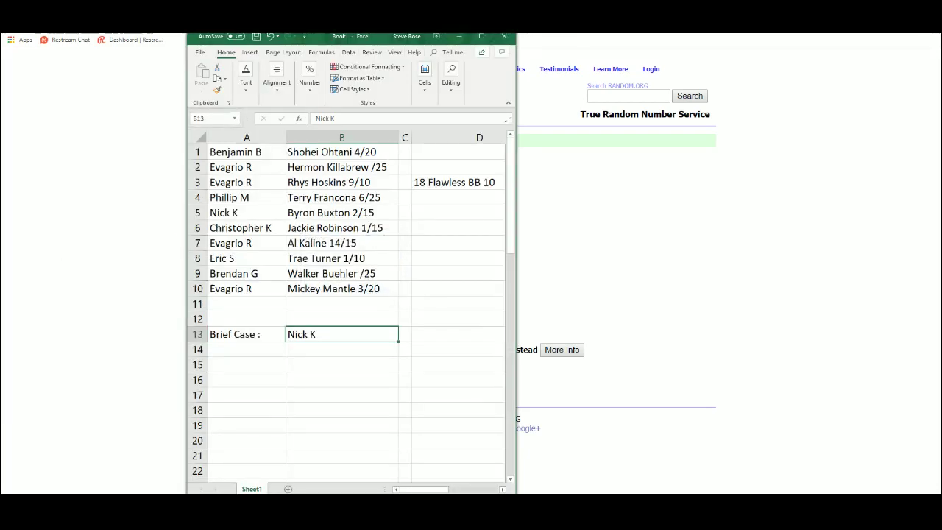